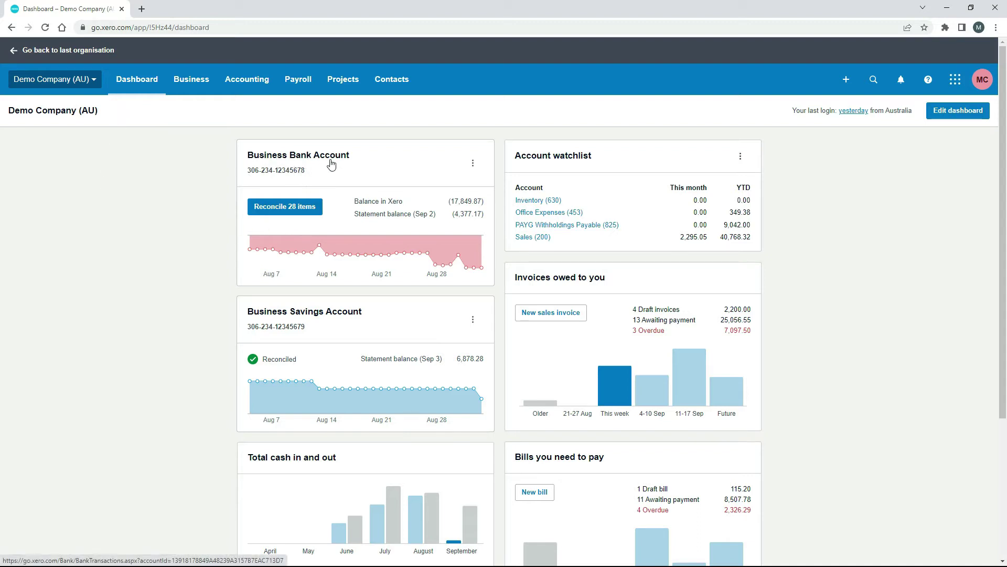
Step: Start reconciling the Business Bank Account's 28 items and scroll to the suggested matches
click(294, 208)
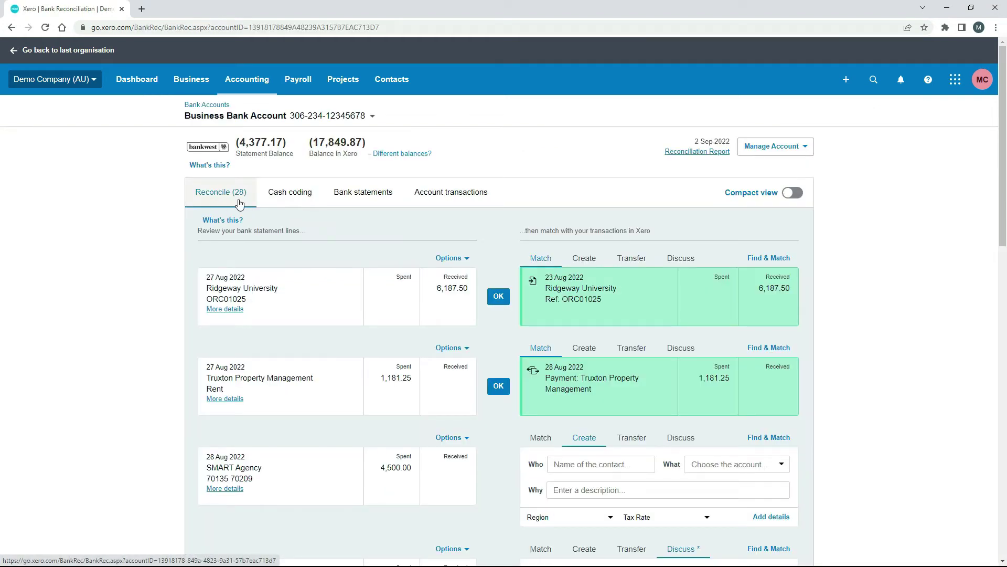
drag(1003, 152, 1000, 202)
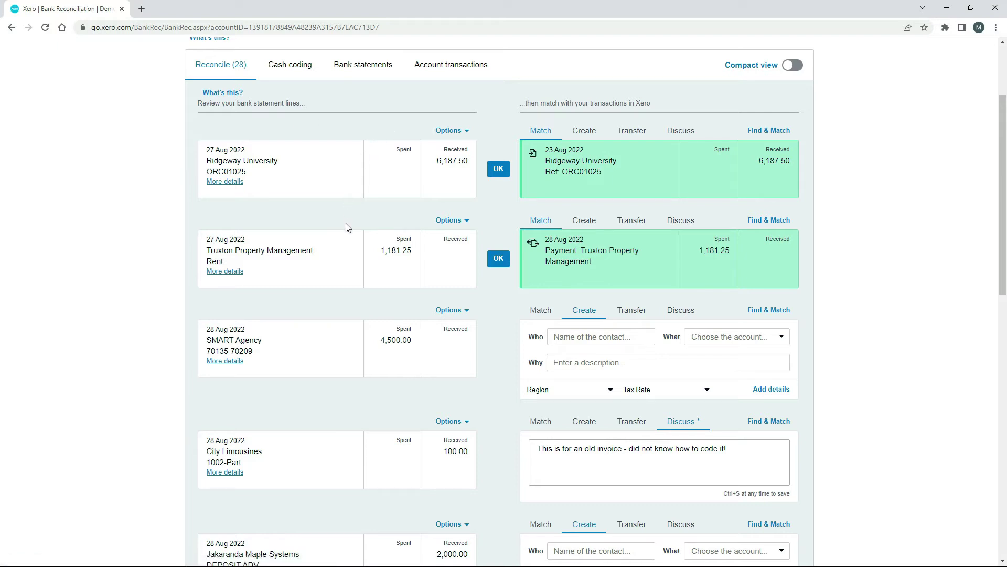
drag(999, 206, 998, 234)
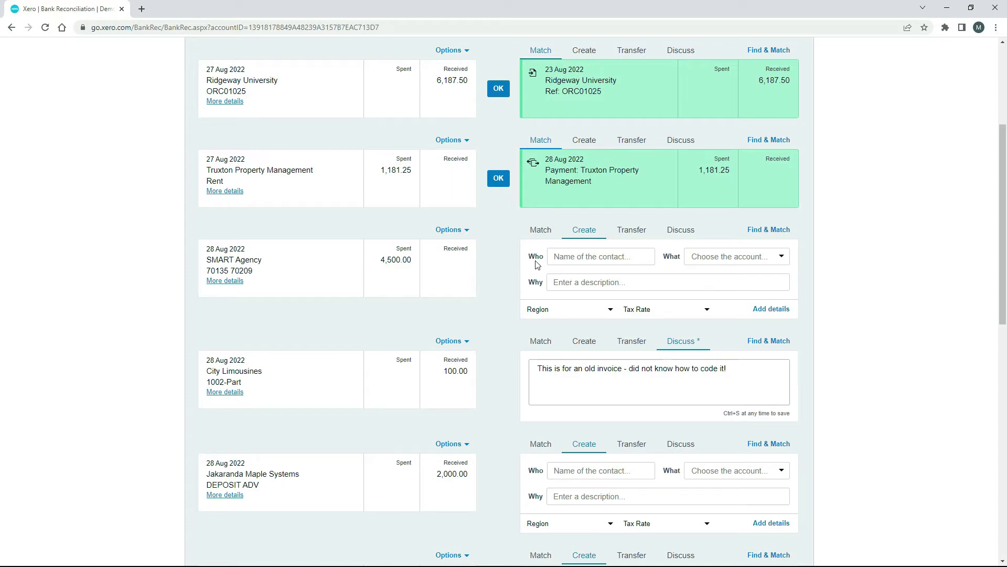
Step: Set the owner as contact, code the 4,500.00 SMART Agency spend to 880 - Owner A Drawings, describe it 'Transfer of funds to the owner'
click(612, 255)
click(606, 271)
click(781, 259)
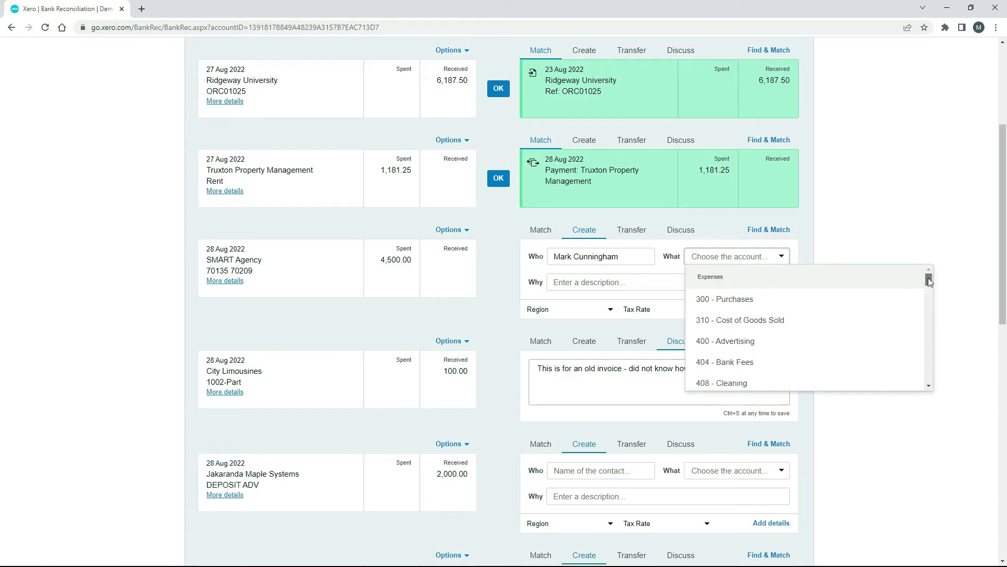
drag(928, 278, 930, 365)
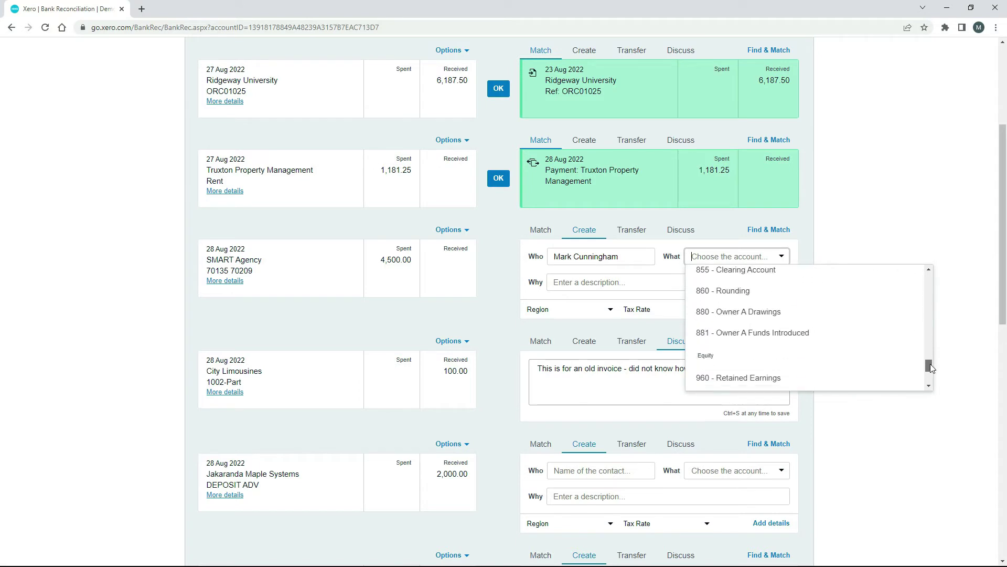
click(762, 313)
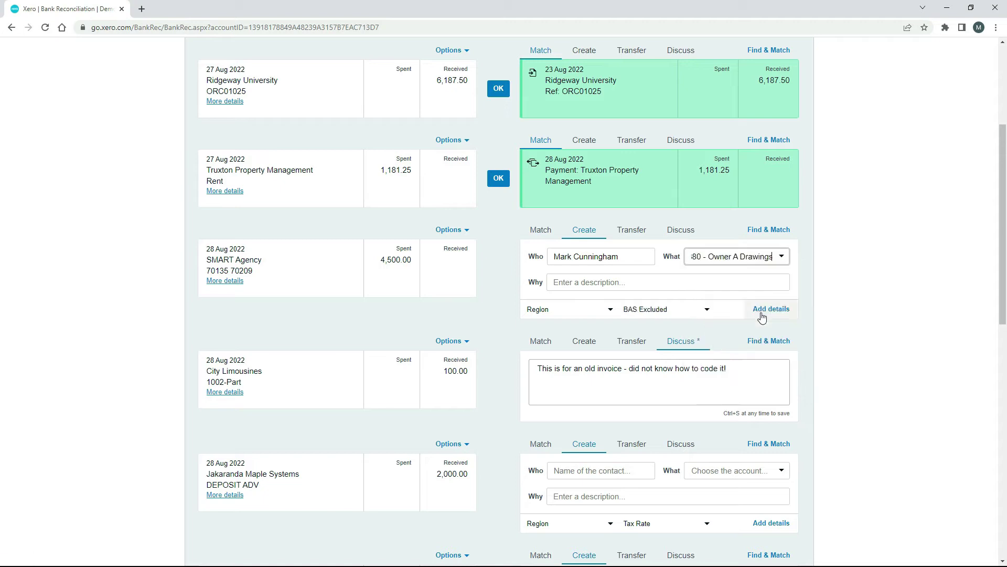
click(594, 282)
text(Transfer of funds to the owner)
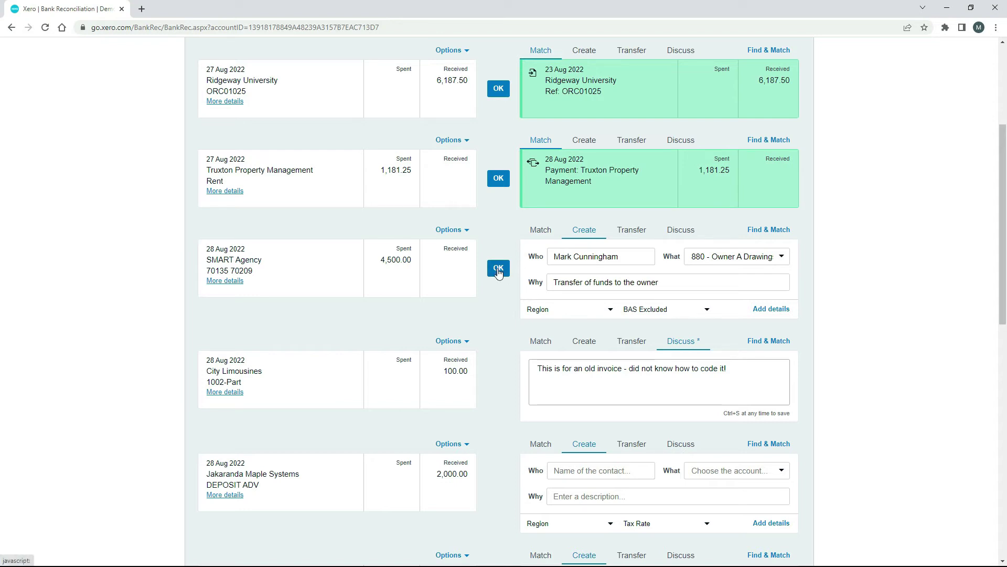
Step: Open the spend's full details, check Related Files, and keep amounts Tax Inclusive
click(771, 310)
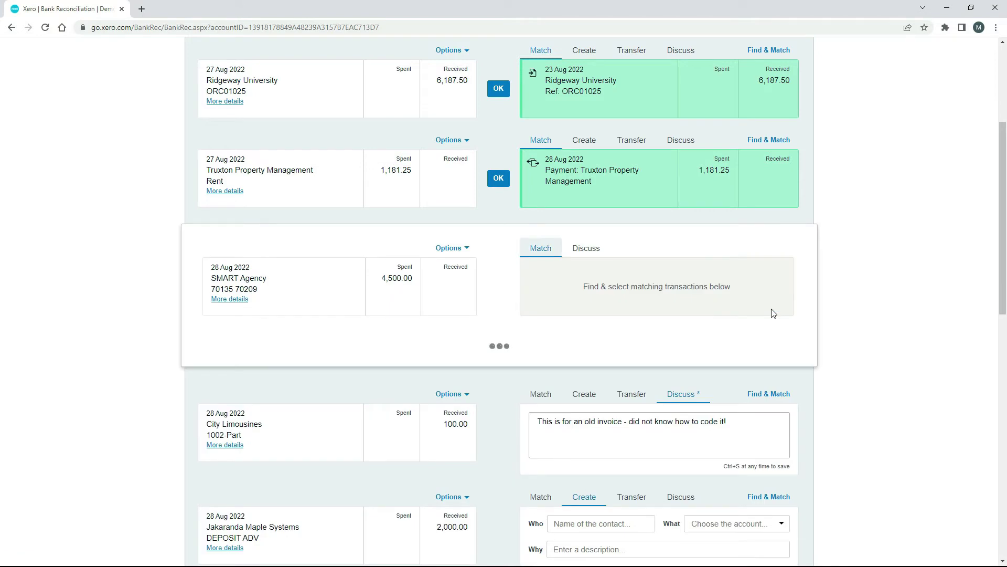
scroll(943, 237, down, 6)
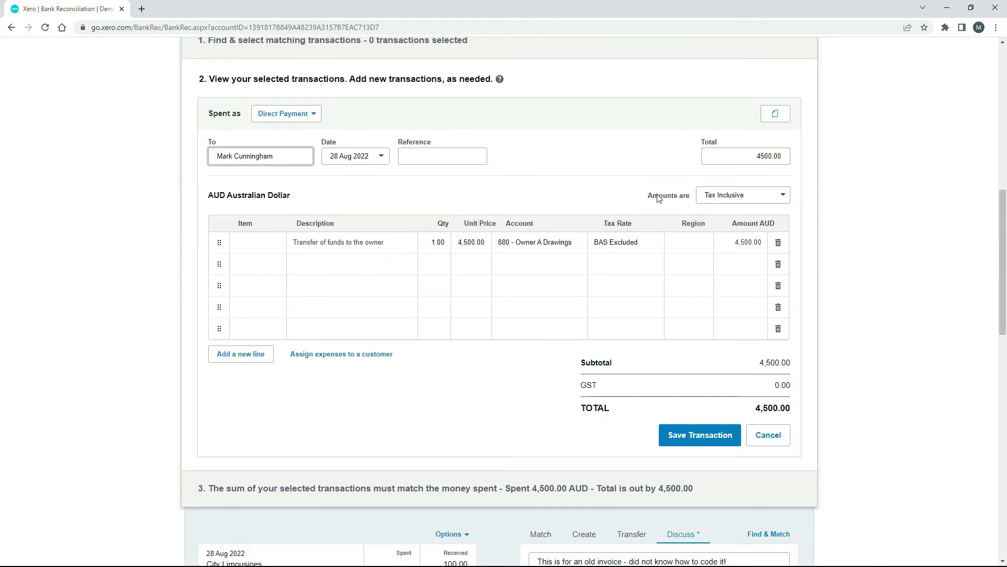
click(775, 113)
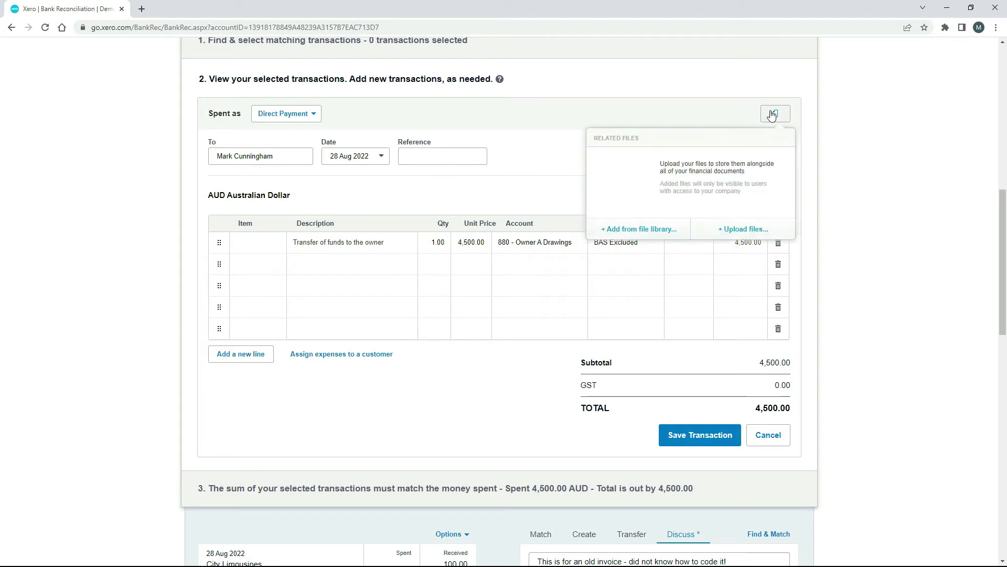
click(886, 242)
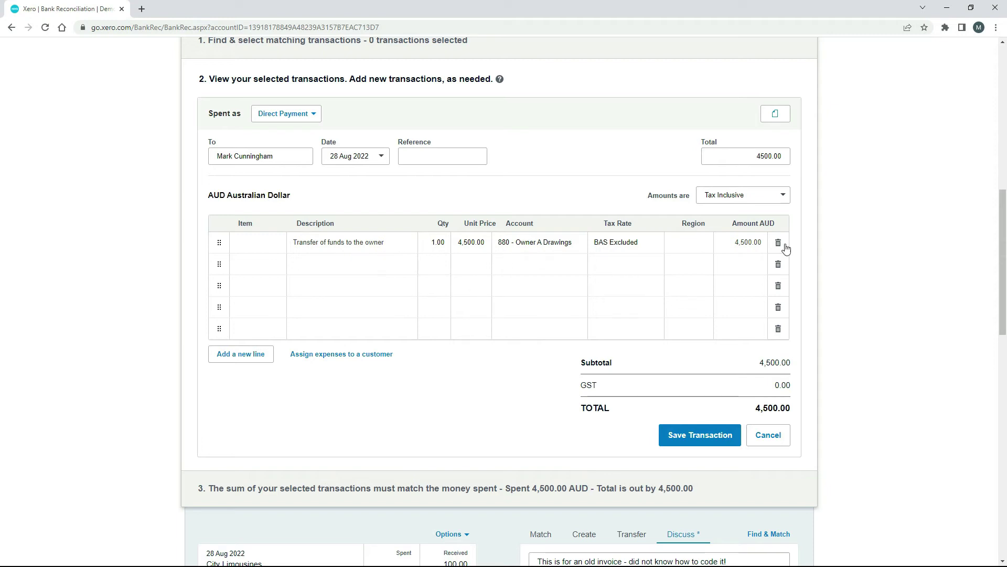
click(782, 197)
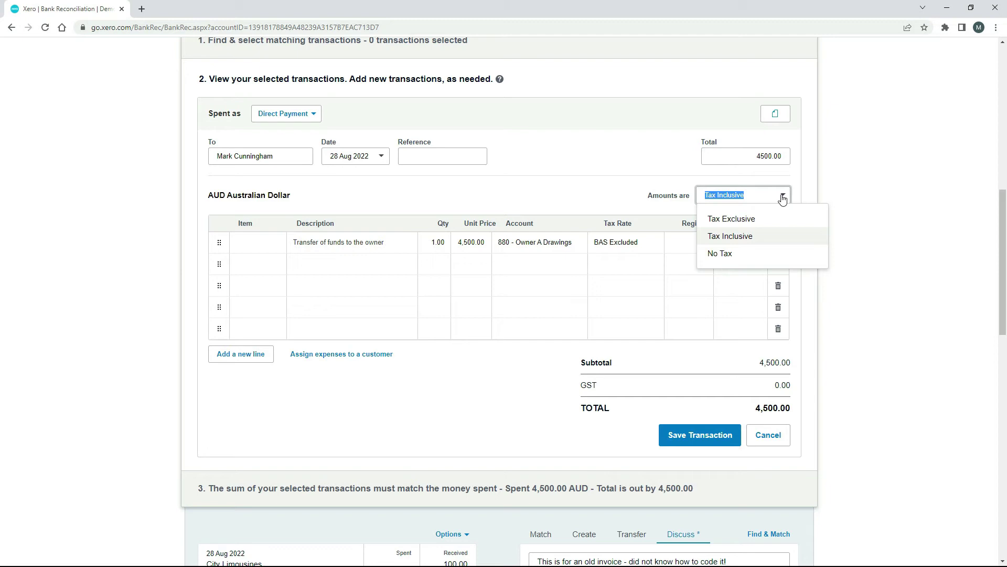
click(880, 210)
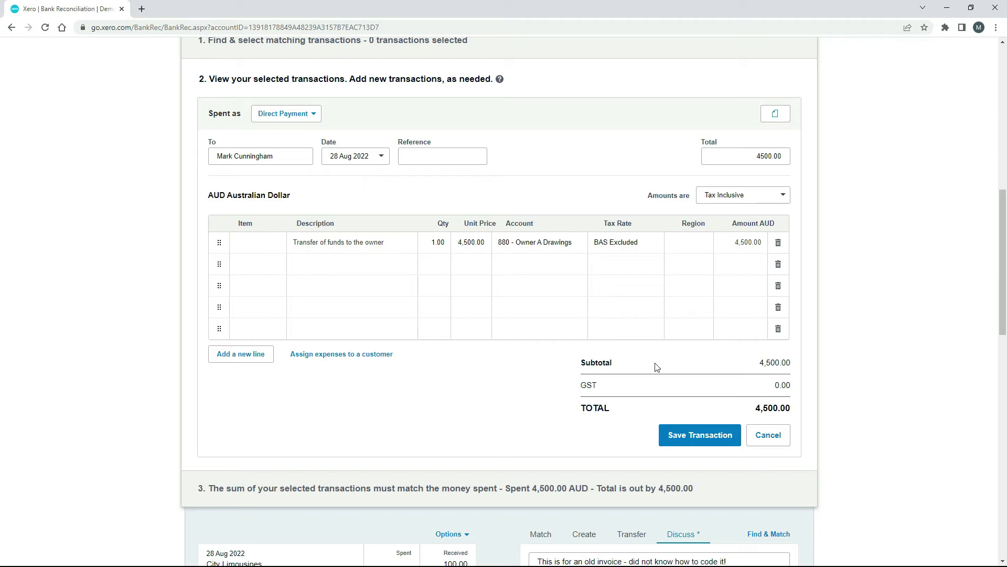
Step: Save the 4,500.00 Owner A Drawings transaction and reconcile it, leaving 27 lines
click(699, 435)
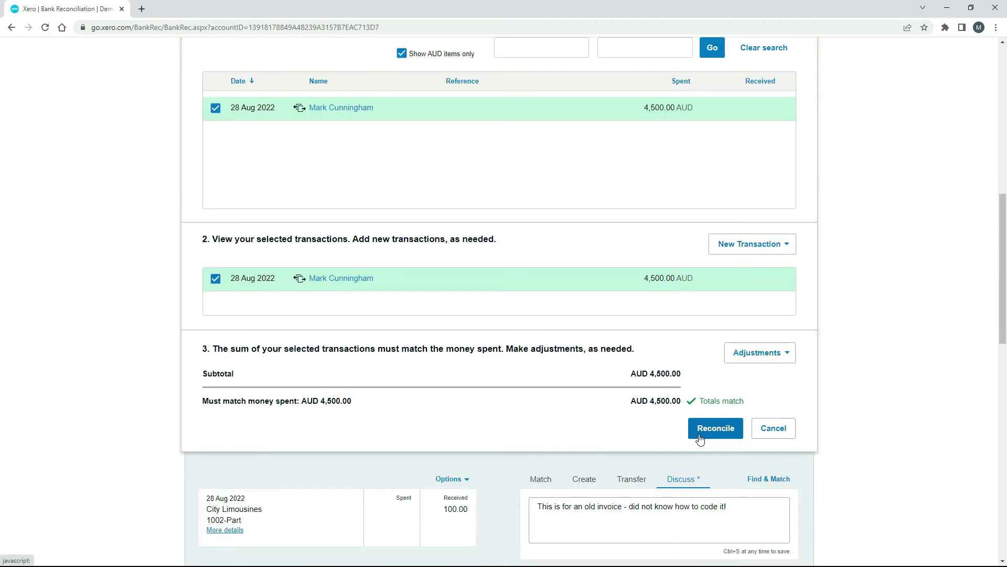
click(717, 430)
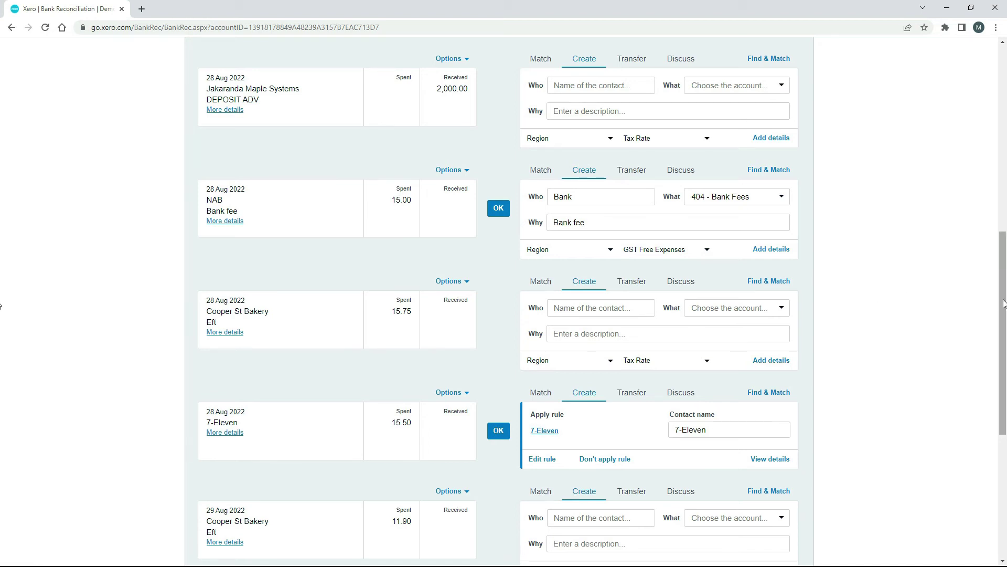
drag(1004, 304, 954, 126)
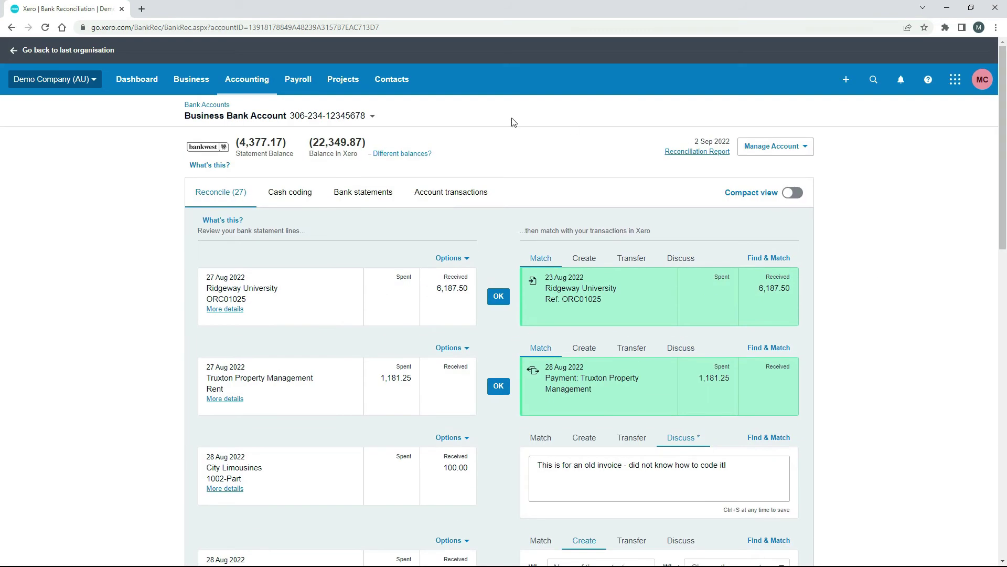
Step: Open the Chart of accounts filtered to the Liabilities tab
click(247, 85)
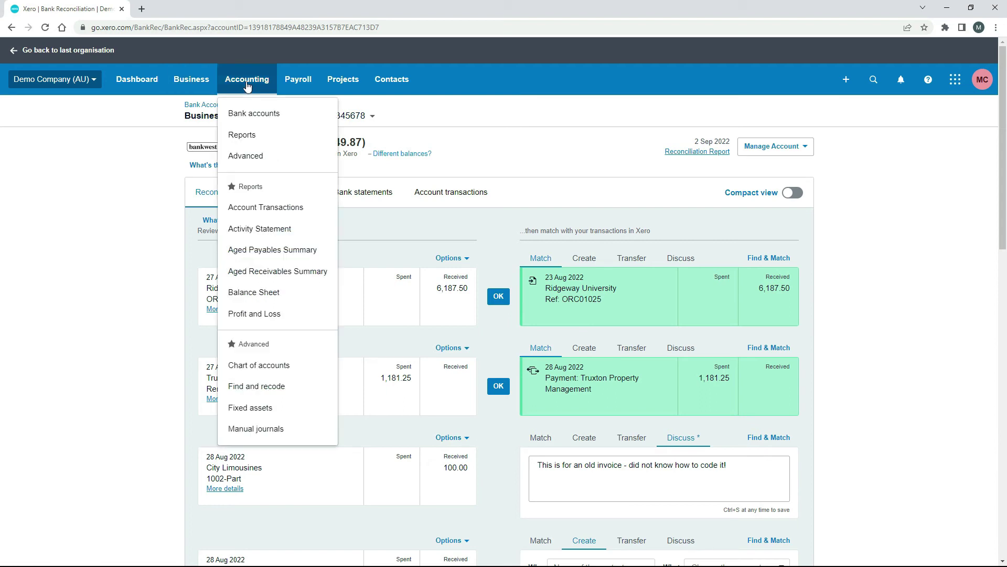
click(287, 367)
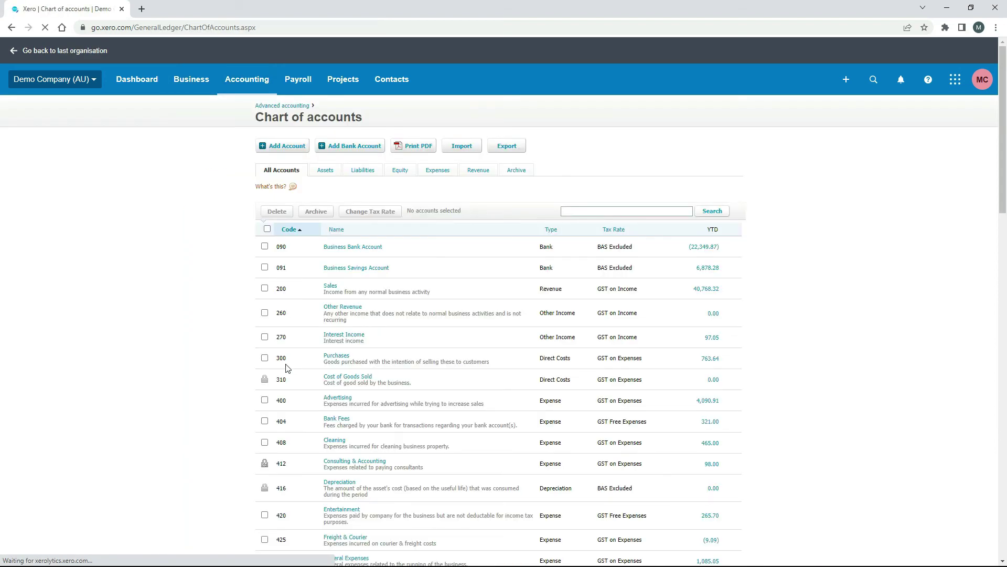
click(363, 173)
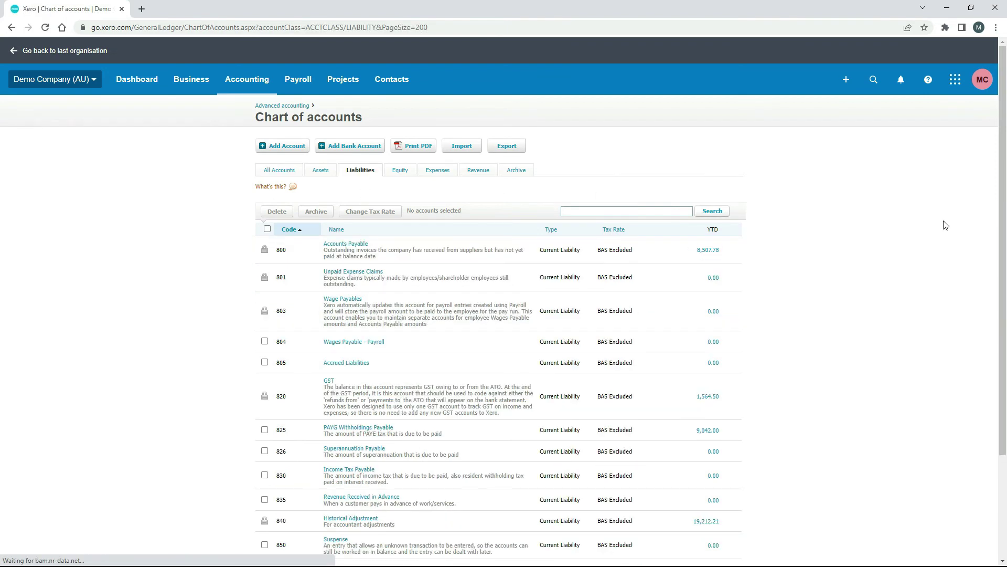
drag(995, 215, 1002, 383)
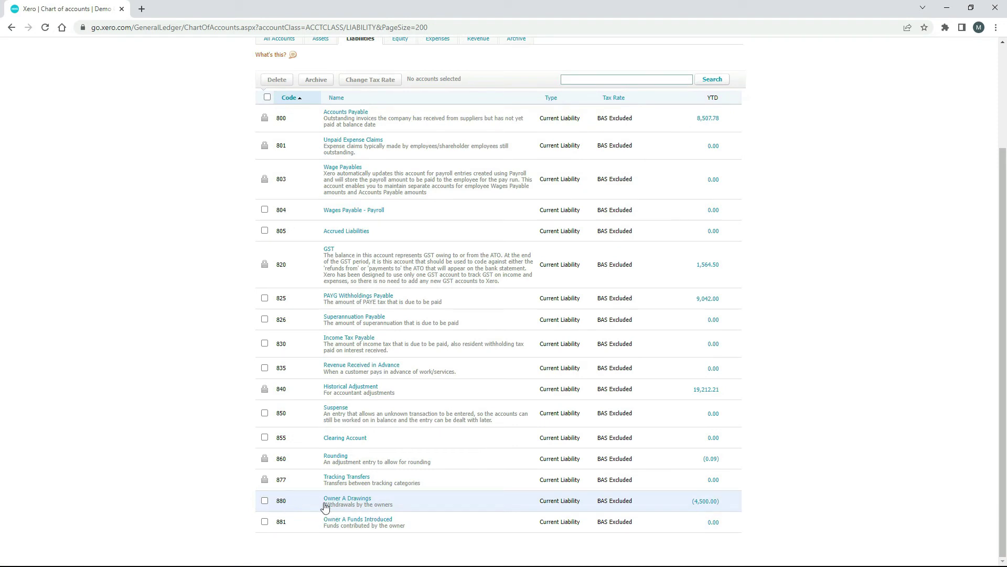
Step: Review the Owner A Drawings account, confirming tax BAS Excluded, and cancel without changes
click(354, 500)
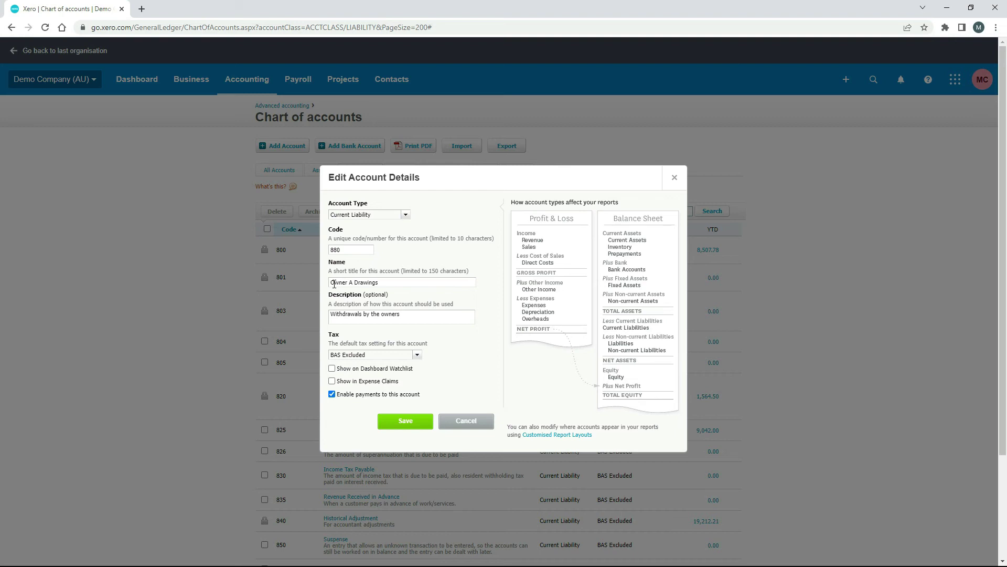
drag(334, 283, 389, 282)
click(352, 284)
click(417, 355)
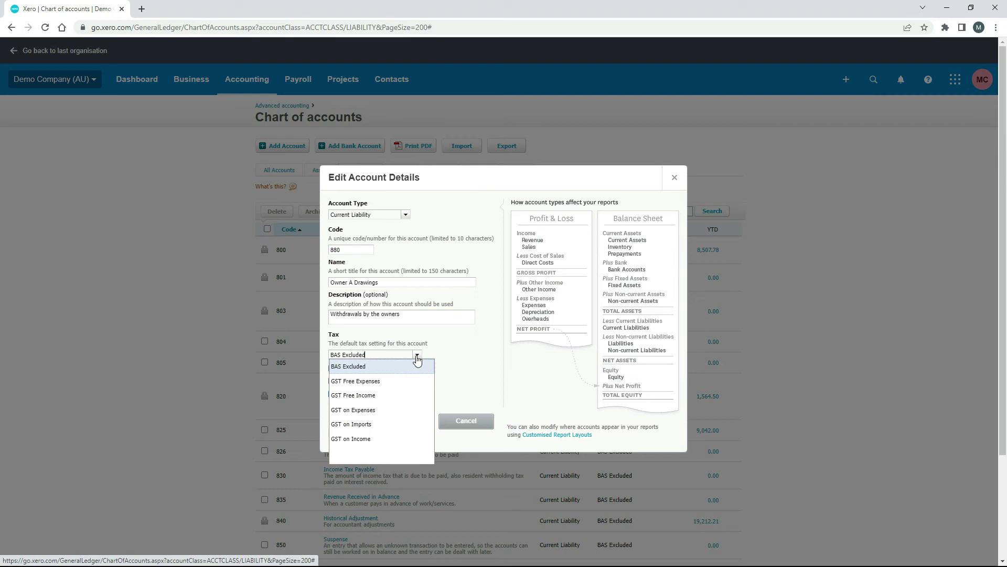
click(451, 353)
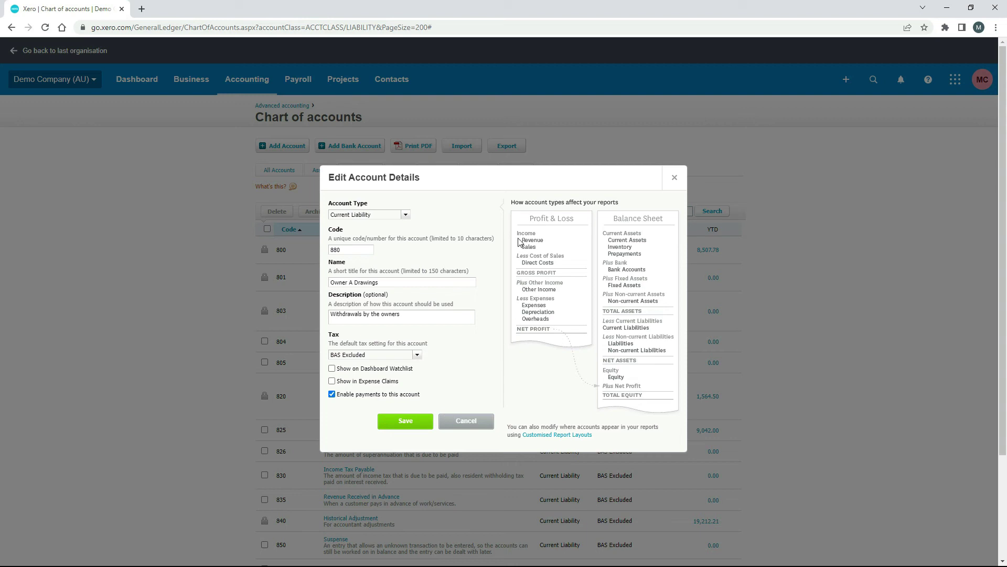
click(468, 424)
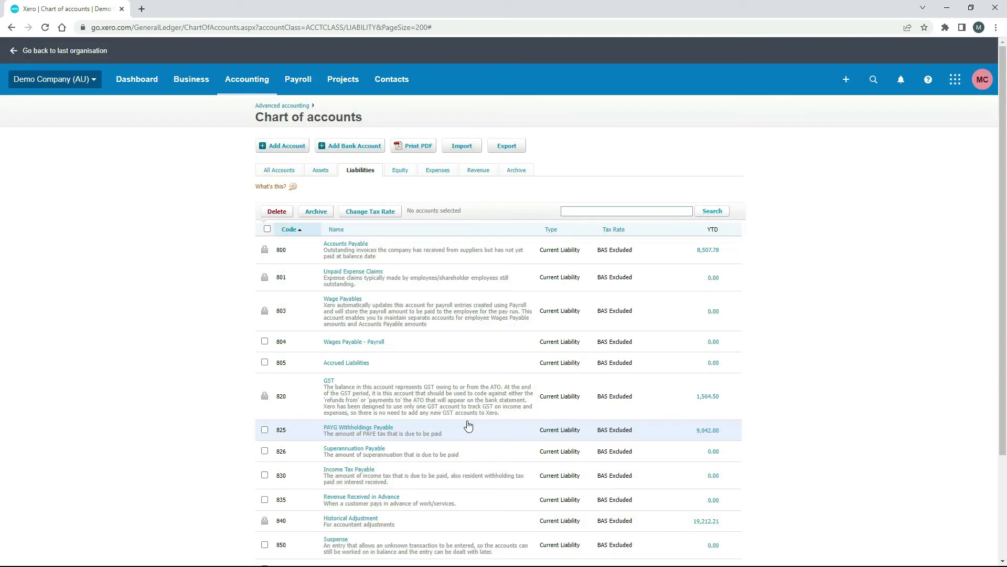
Step: Run the Balance Sheet as at today, 3 September 2022, and scroll to Current Liabilities
click(251, 82)
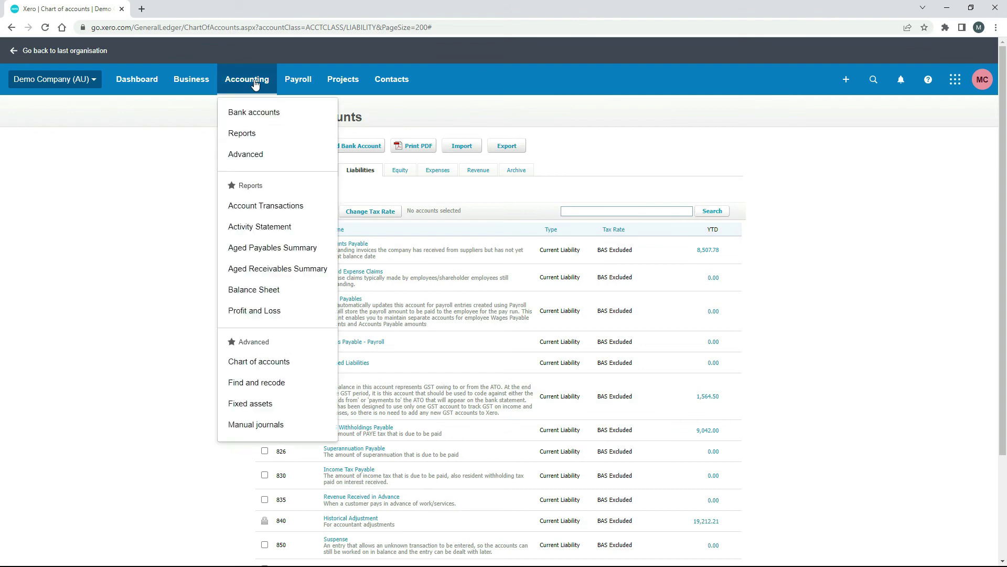
click(270, 290)
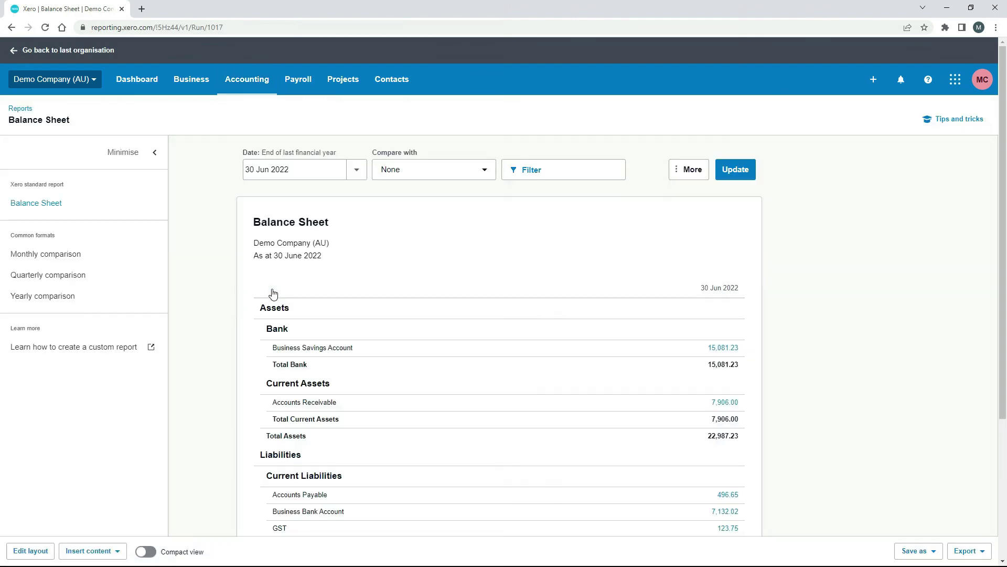
click(356, 169)
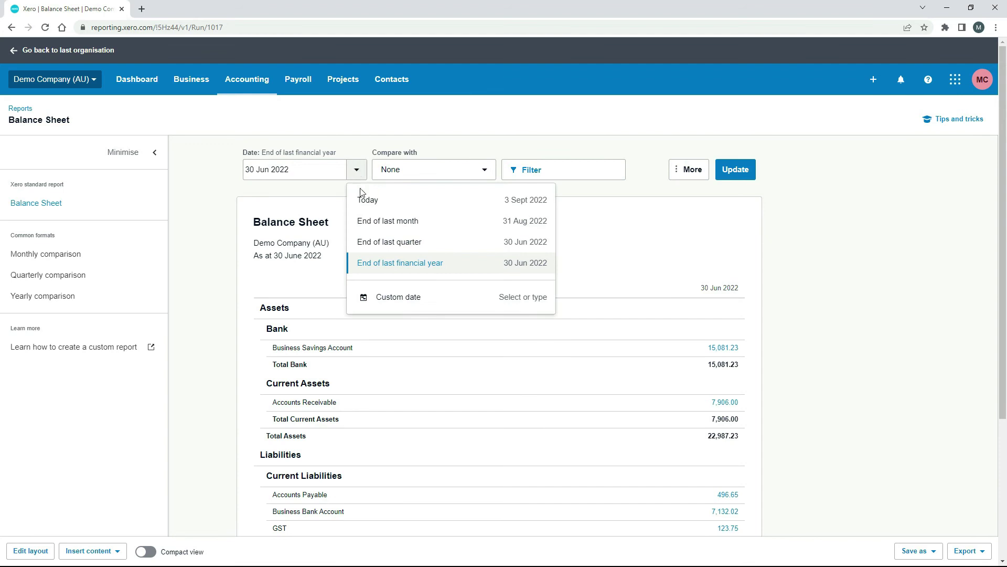
click(413, 202)
click(743, 170)
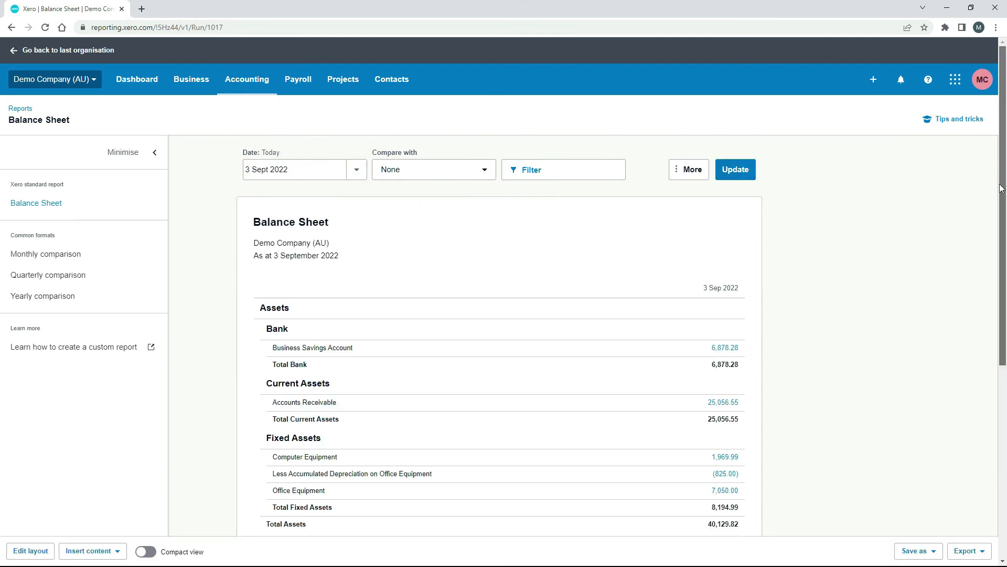
drag(1000, 184, 1002, 341)
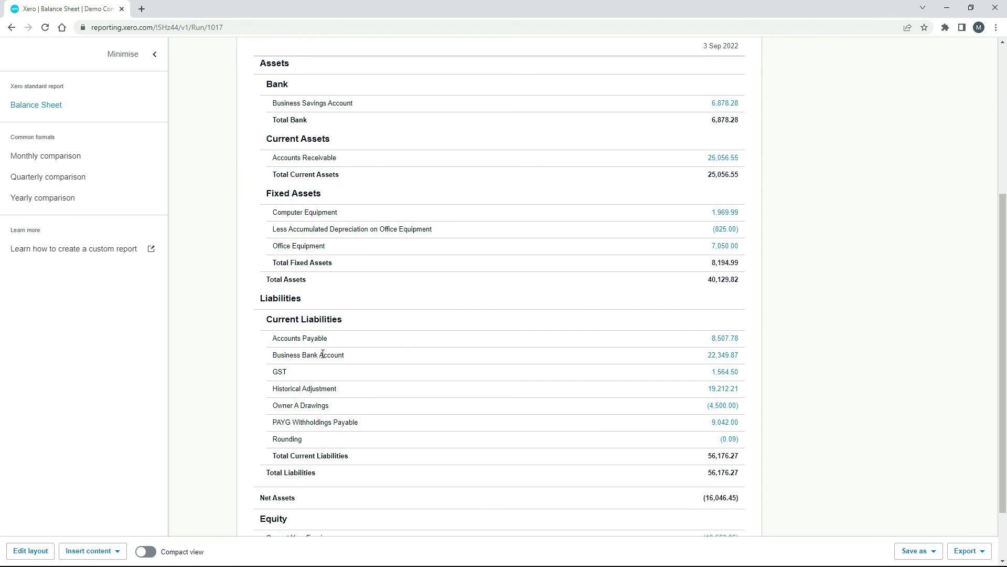
click(721, 359)
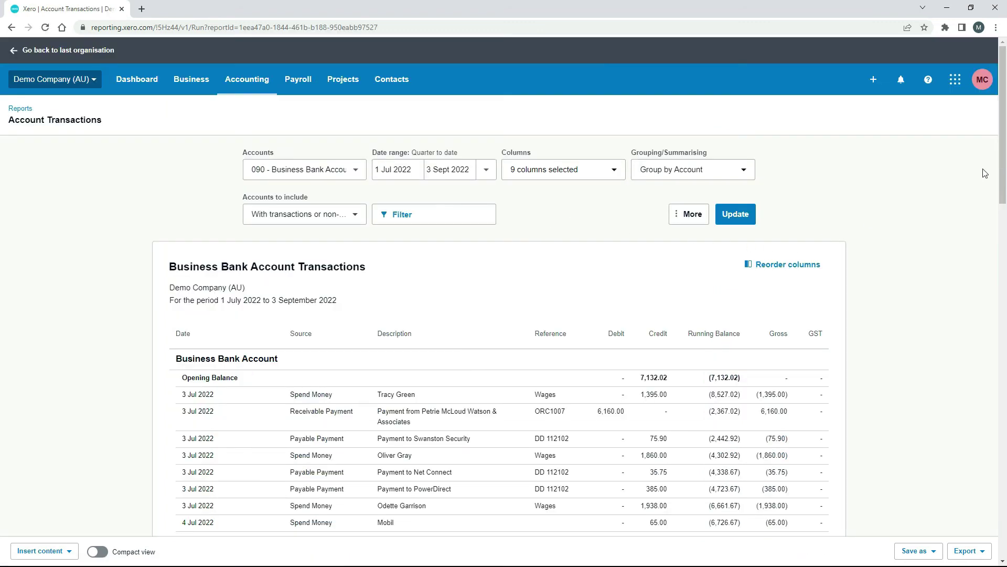
drag(1002, 173, 964, 459)
scroll(964, 459, down, 1)
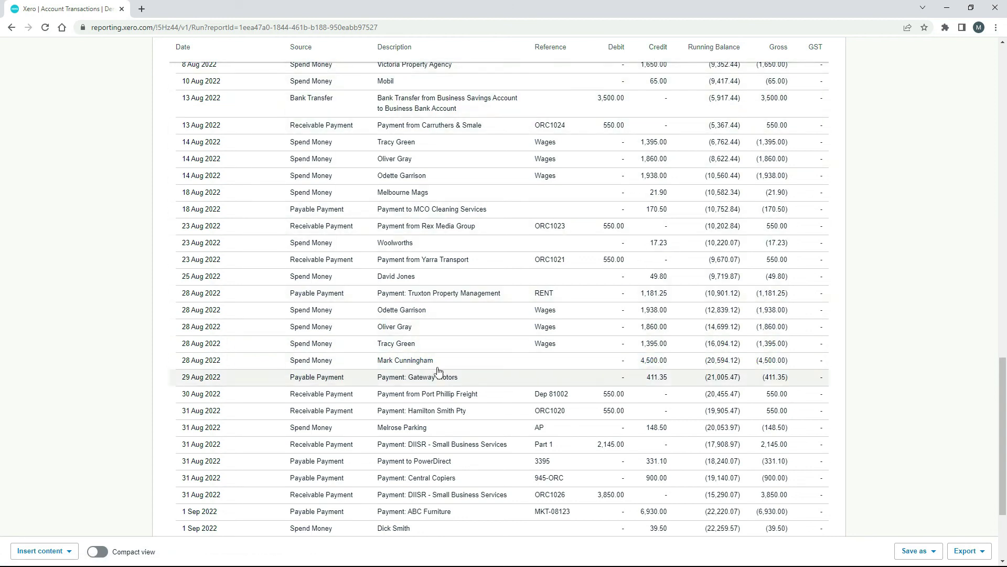
click(415, 362)
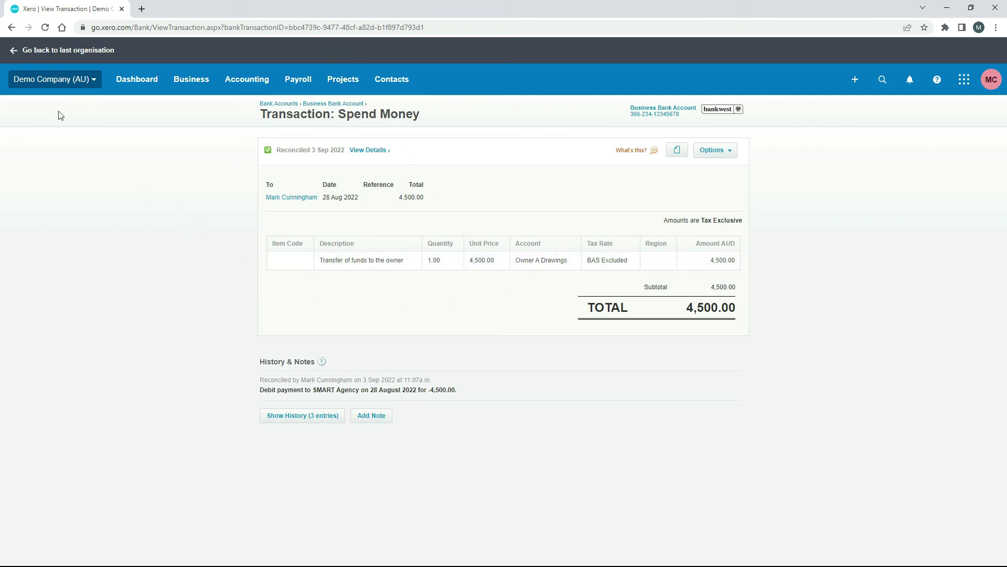
click(11, 27)
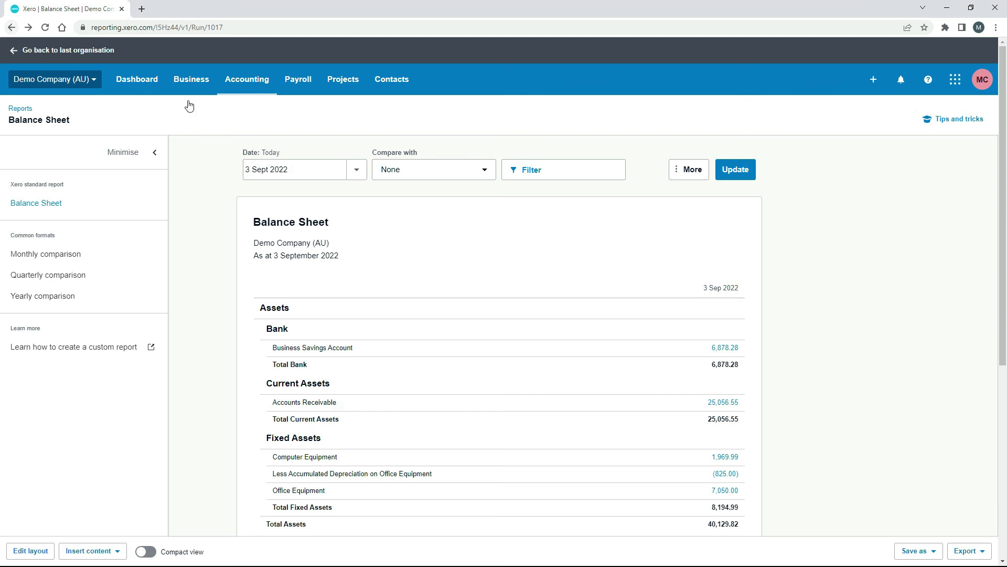
Step: Drill into the Owner A Drawings (4,500.00) Balance Sheet amount to view its account transactions
drag(1003, 195, 971, 399)
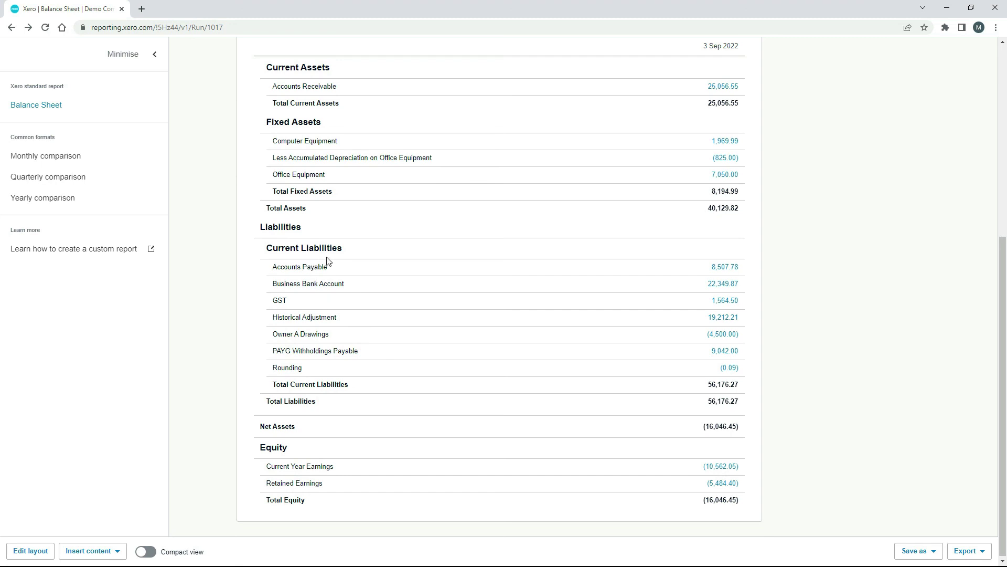
click(729, 339)
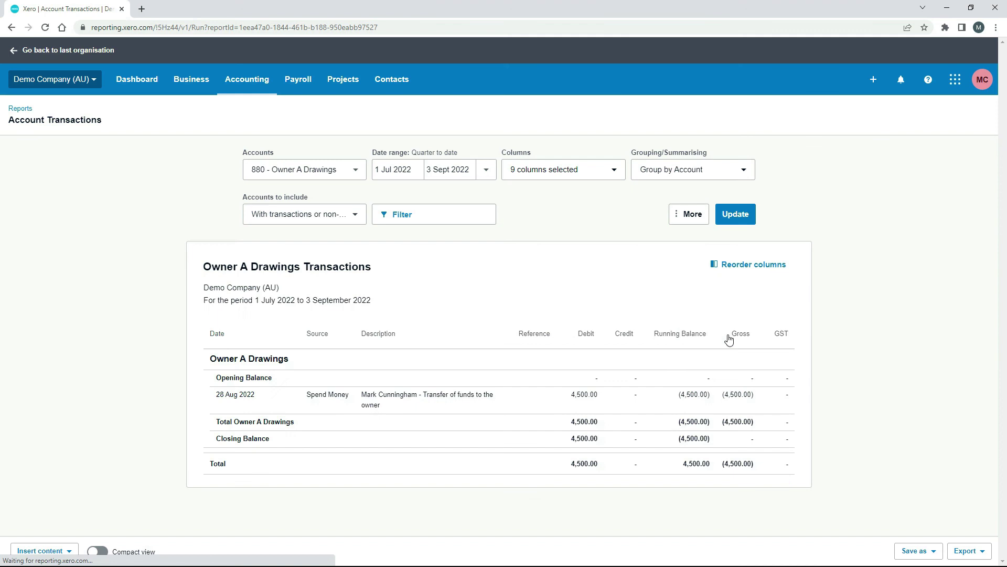